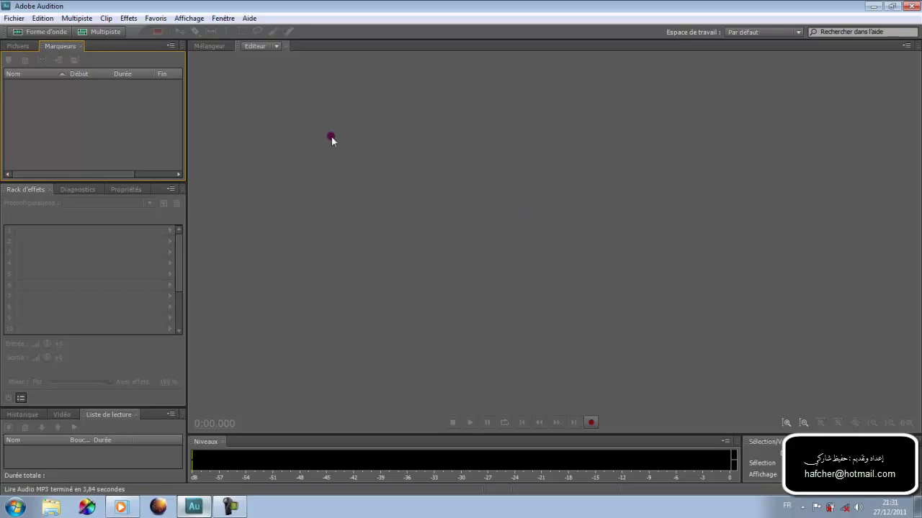
Open the audio file Track_08 from the Alansar folder in the waveform editor.
click(81, 107)
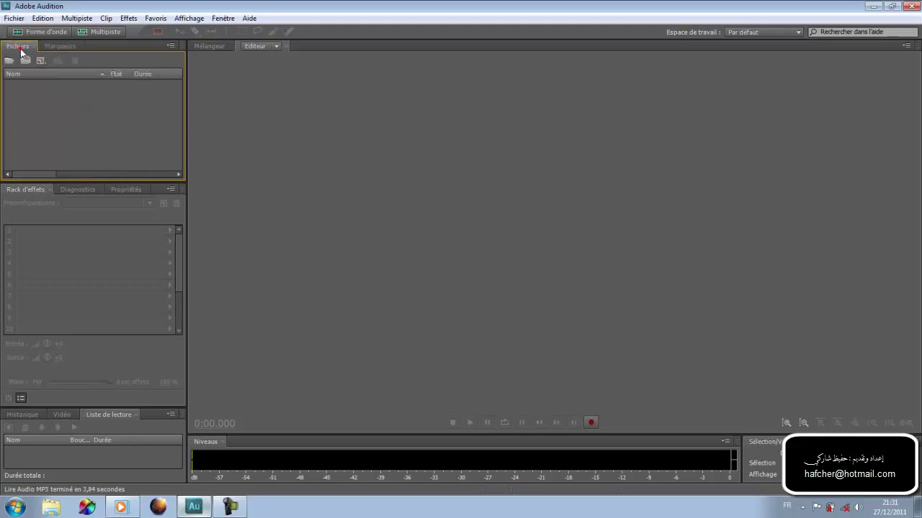
double_click(79, 117)
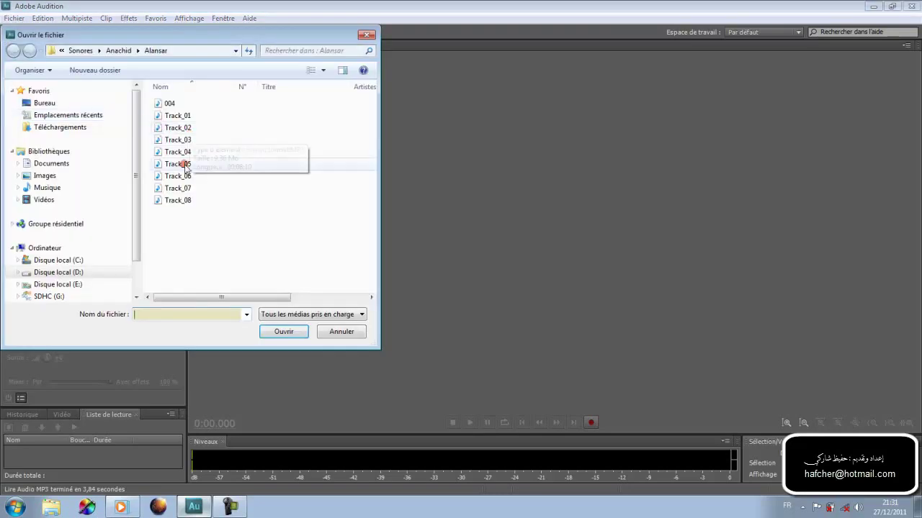
double_click(172, 200)
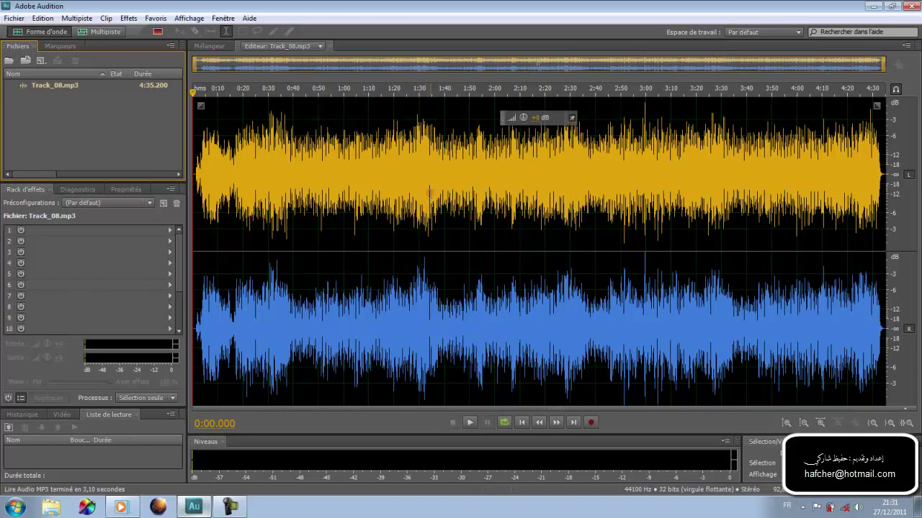
Add point markers to Track_08 at about 1:40.883 and 2:39.446.
click(445, 86)
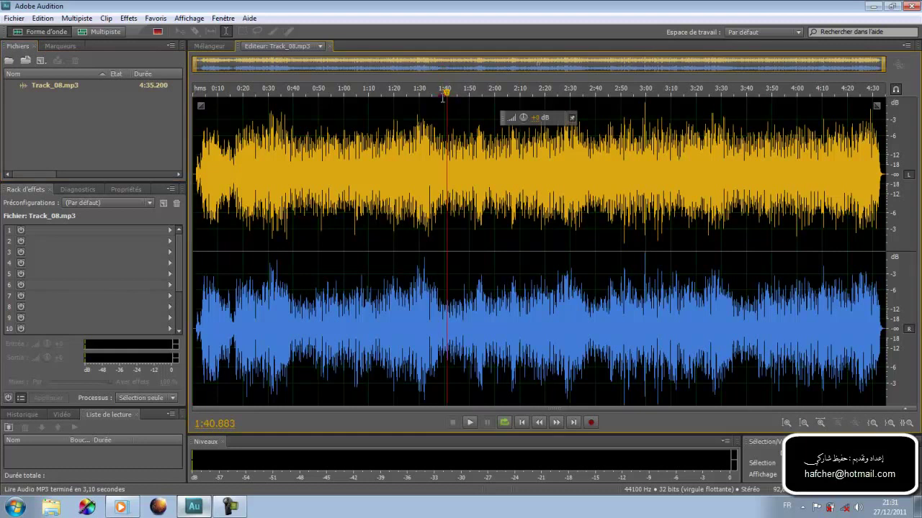
key(m)
click(594, 92)
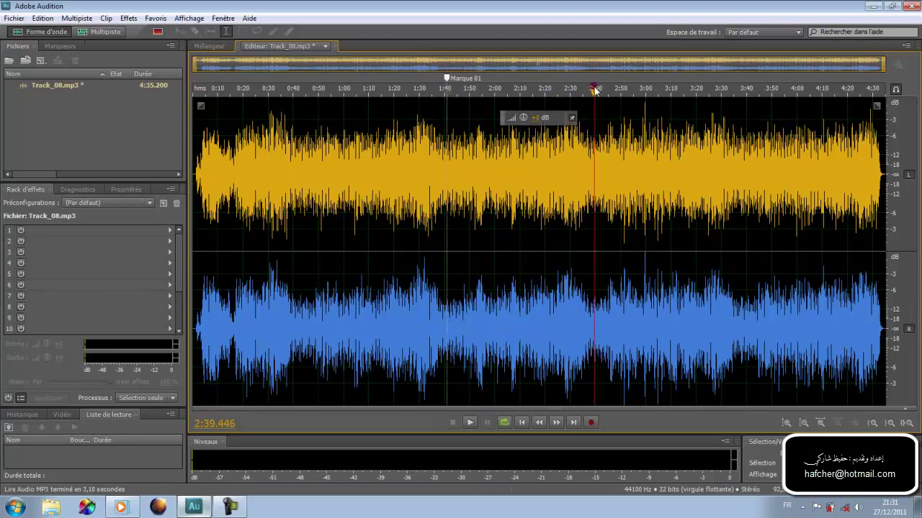
key(m)
Show the marker list and examine the start and duration values of both markers.
click(60, 46)
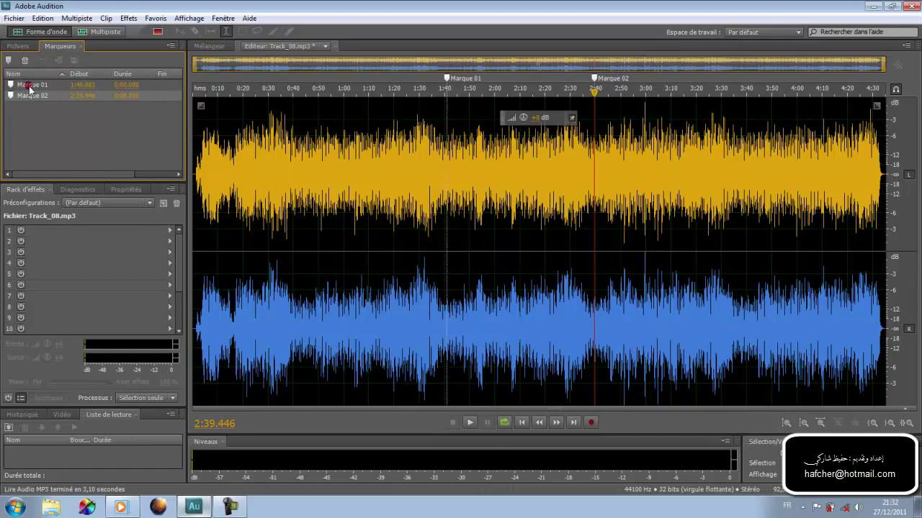
click(81, 97)
click(169, 97)
click(125, 83)
click(123, 95)
click(145, 113)
Review the marker list's display options, keeping the Type column enabled, and examine that column in the list.
click(170, 46)
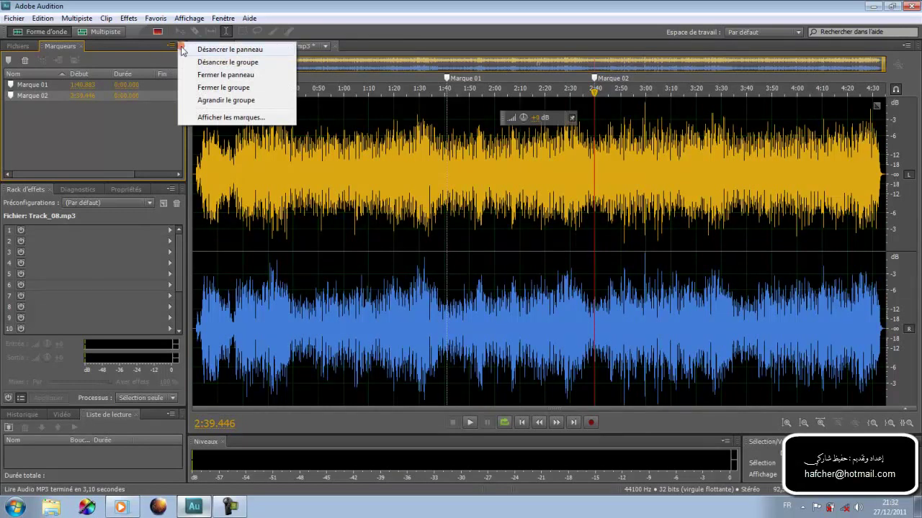
click(223, 117)
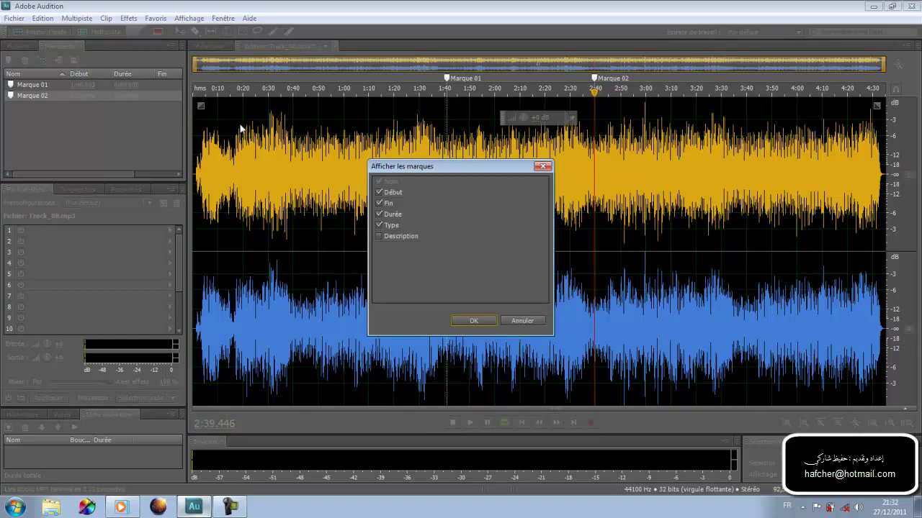
click(379, 226)
click(378, 226)
click(482, 322)
click(470, 321)
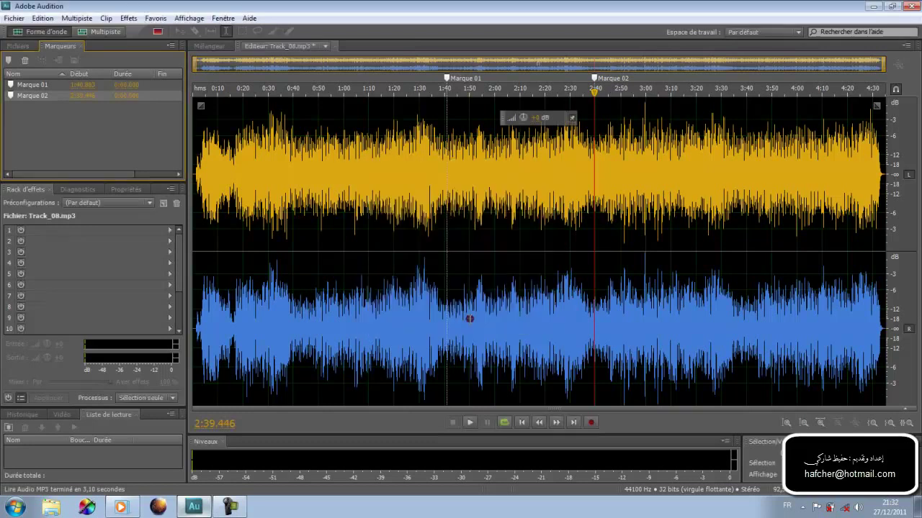
click(178, 174)
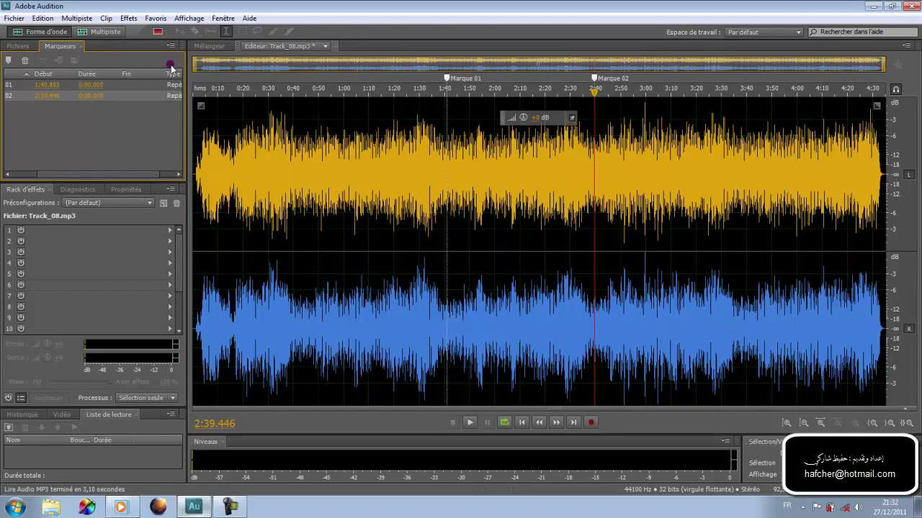
drag(148, 175, 163, 178)
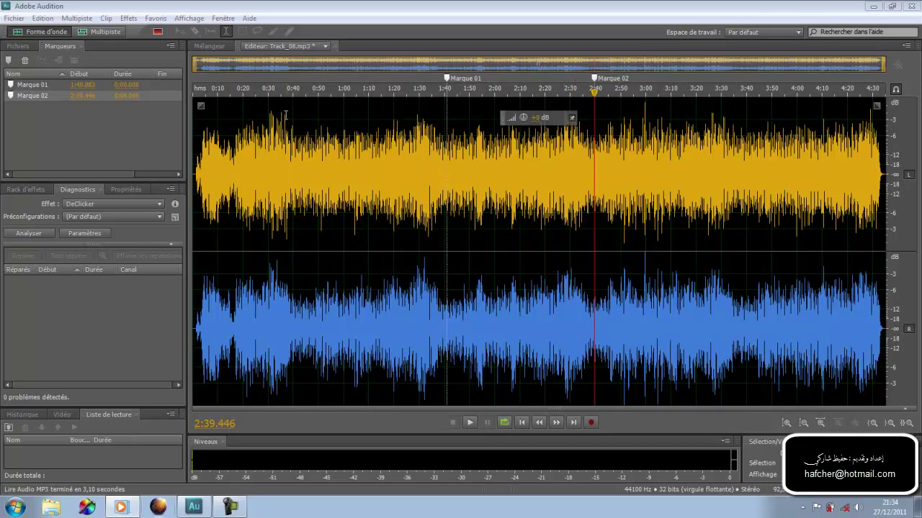
Try merging the two point markers into one range marker, and undo the merge.
click(137, 116)
mouse_move(17, 106)
mouse_down()
mouse_move(26, 74)
mouse_move(19, 88)
mouse_up()
click(39, 61)
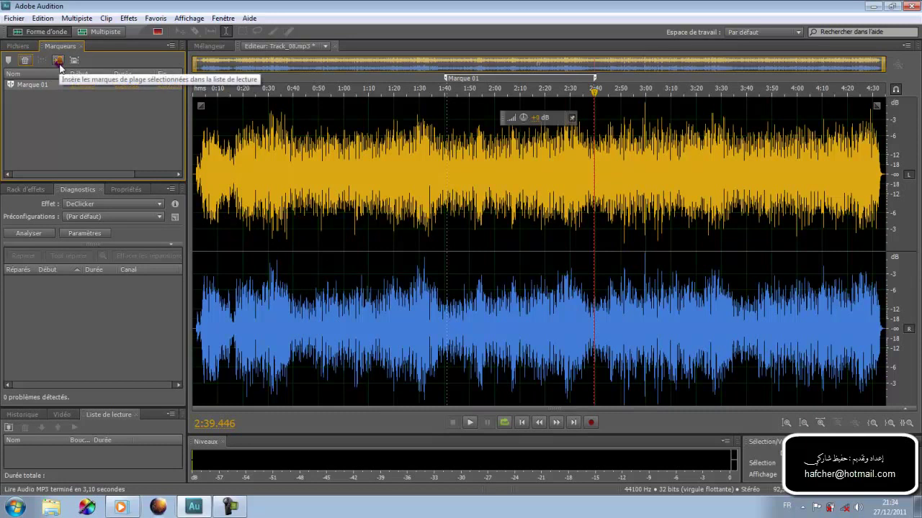
click(59, 62)
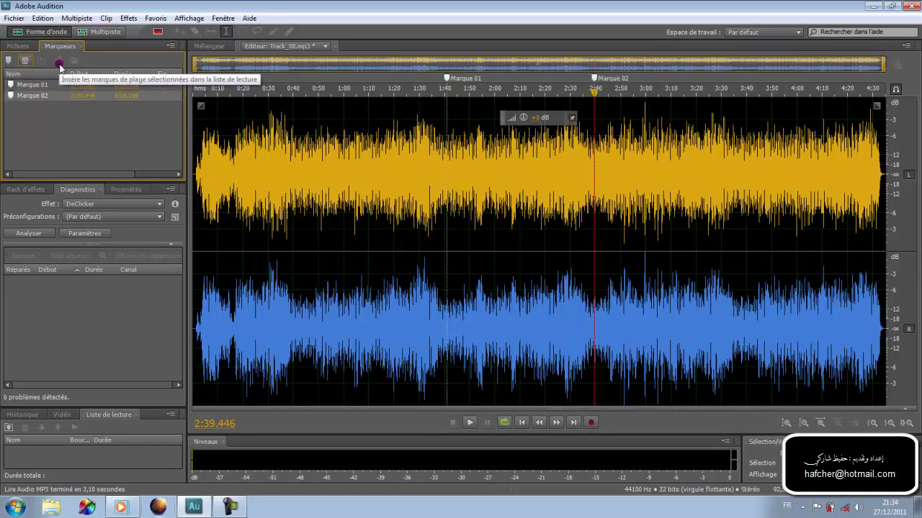
key(ctrl+z)
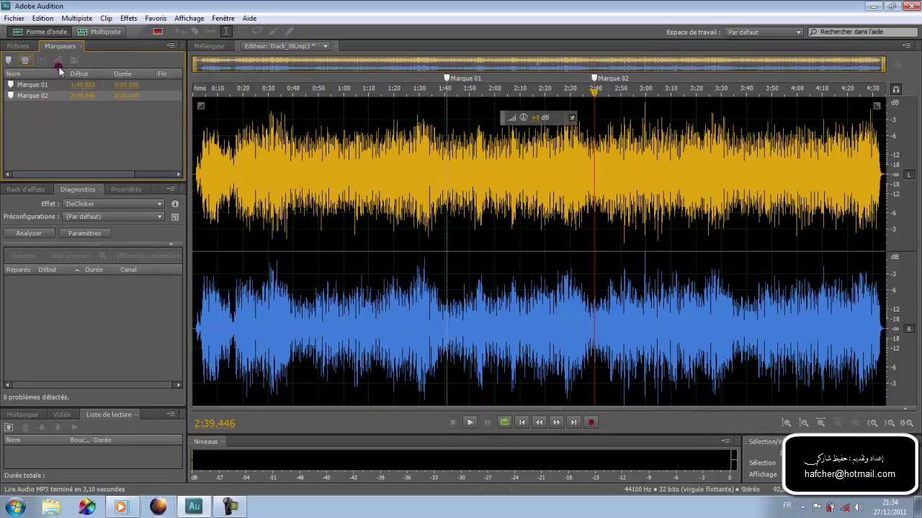
Merge both point markers into a single range marker and insert it into the playlist.
key(ctrl+a)
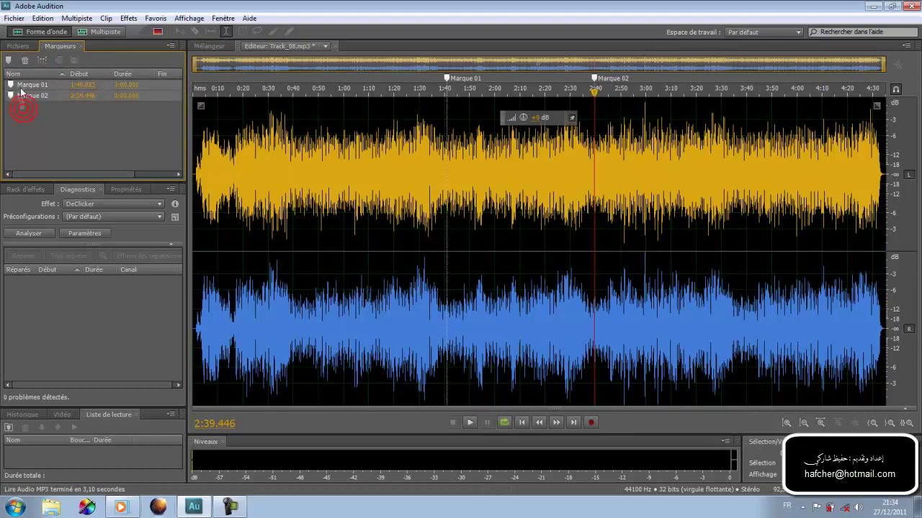
click(42, 60)
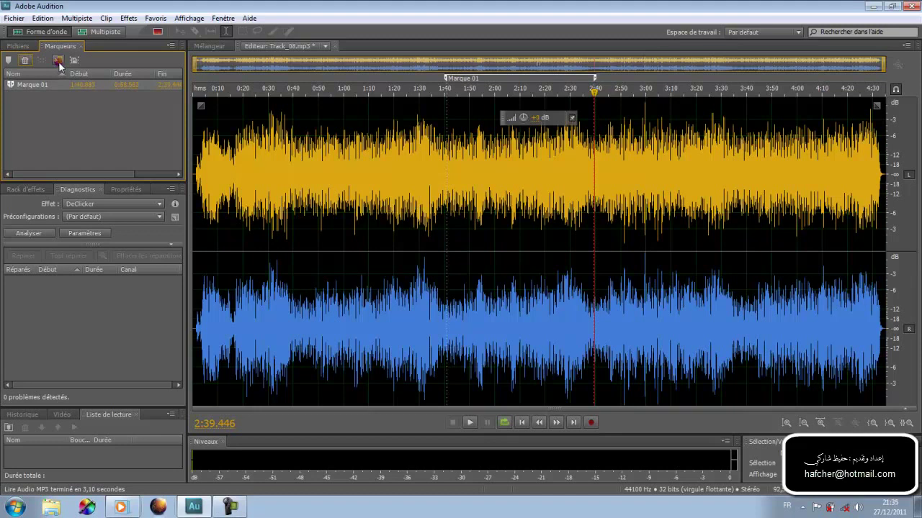
click(57, 60)
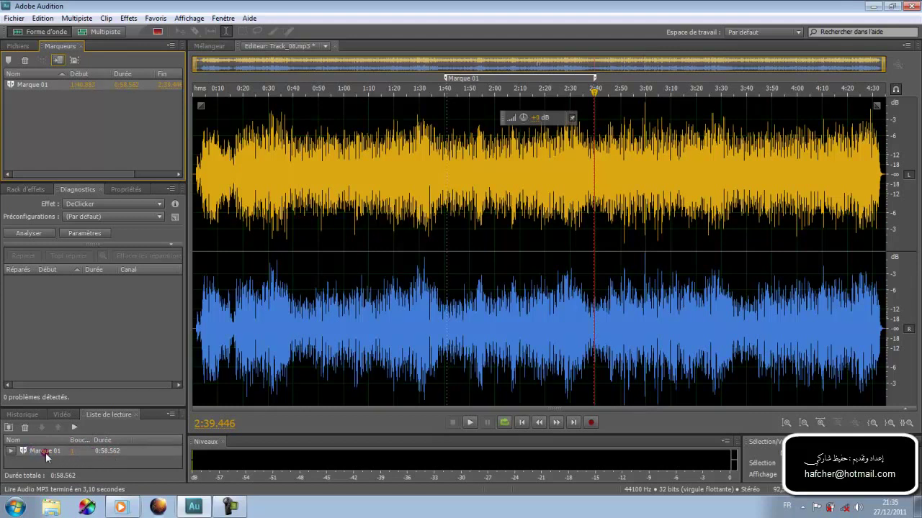
Preview the Marque 01 playlist entry and set its loop count to 2.
click(9, 452)
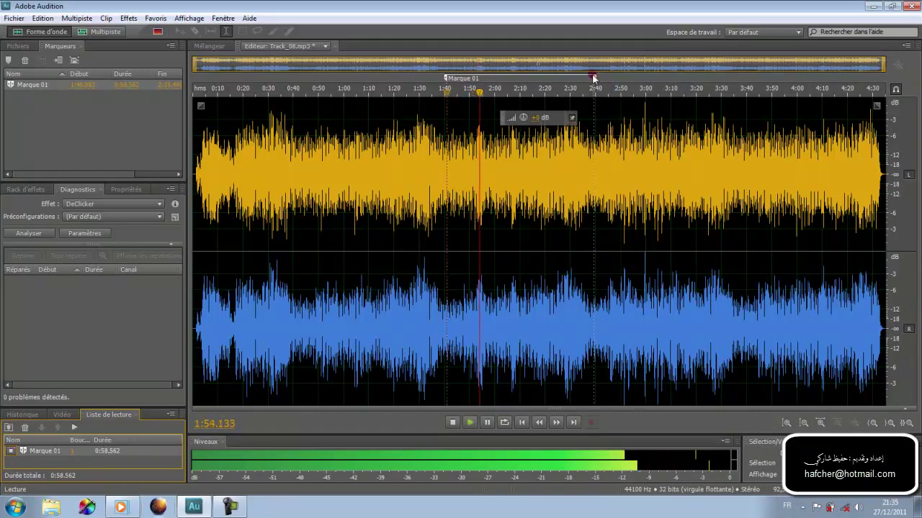
click(16, 451)
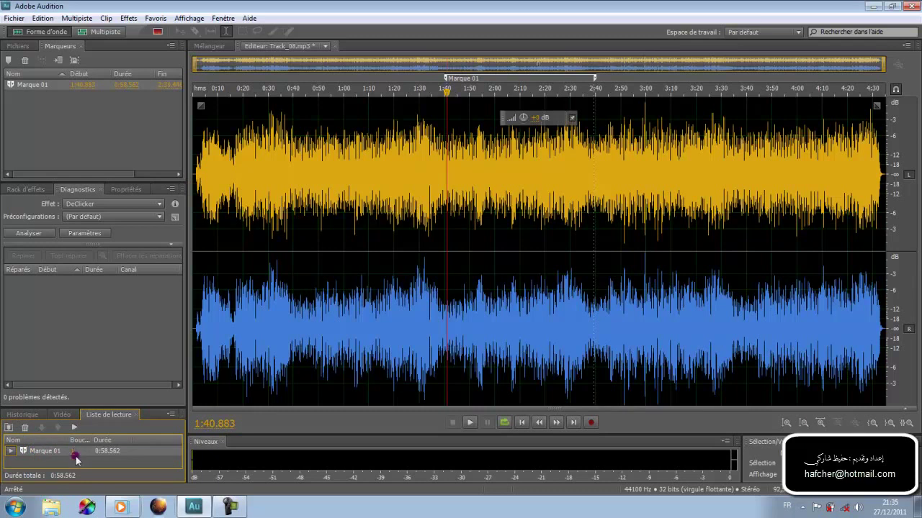
click(71, 452)
text(2)
key(Return)
Play the looped Marque 01 entry while shortening its range to end at about 1:52, and stop playback.
click(9, 451)
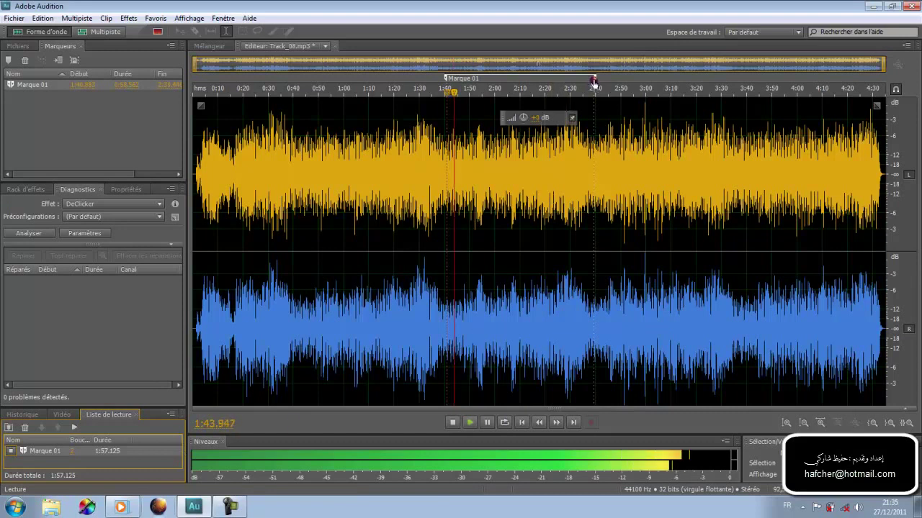
drag(594, 79, 580, 79)
drag(494, 77, 475, 77)
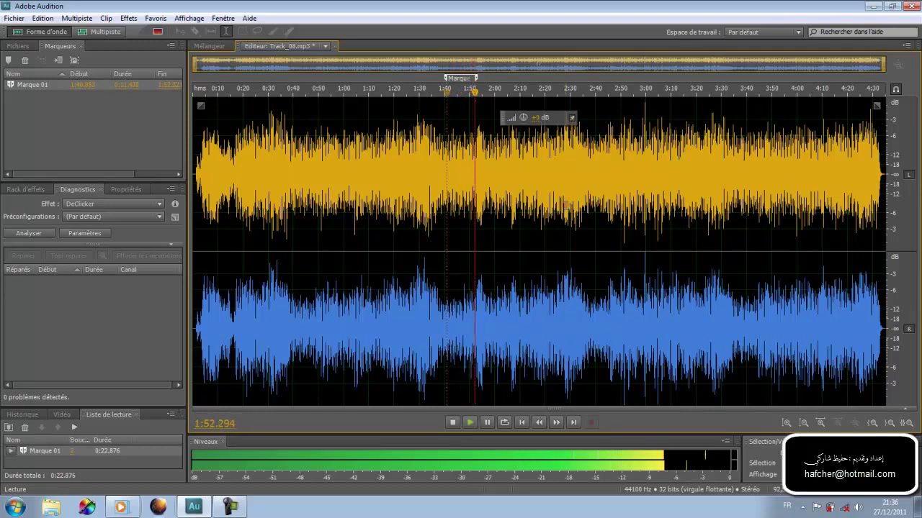
key(space)
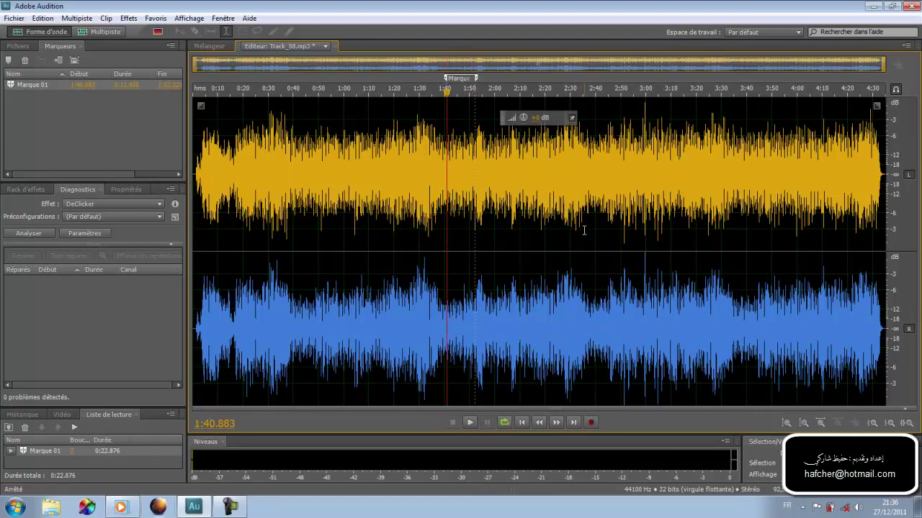
Add two more point markers at about 0:49.183 and 1:13.661.
click(316, 90)
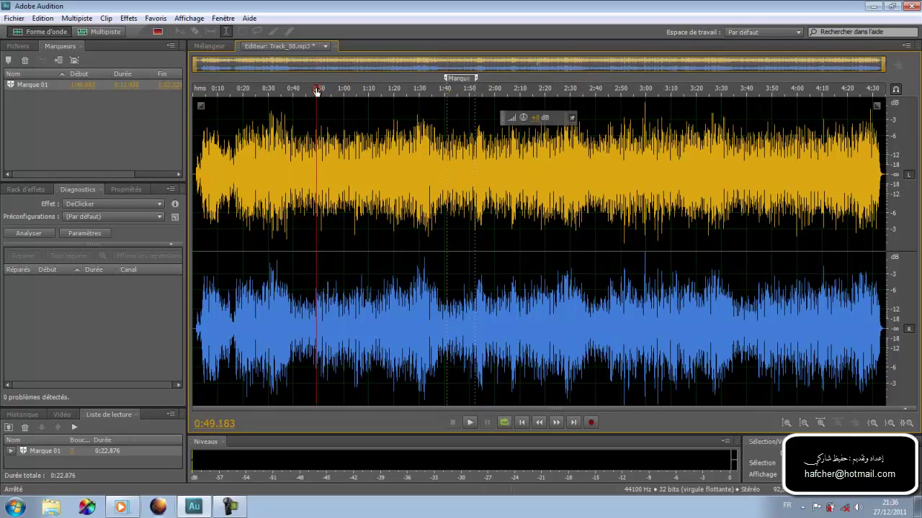
key(m)
click(378, 88)
key(m)
click(89, 137)
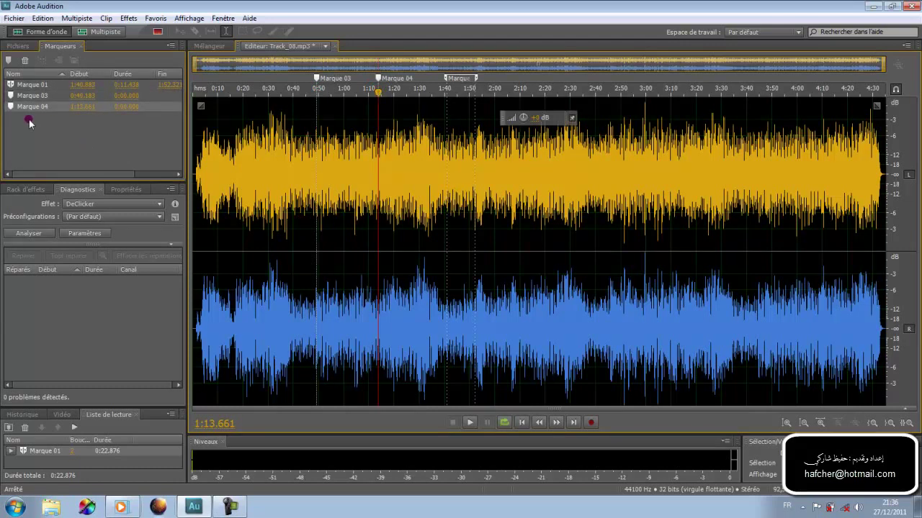
Merge the two new point markers into a range marker and insert that range into the playlist.
drag(28, 118, 24, 100)
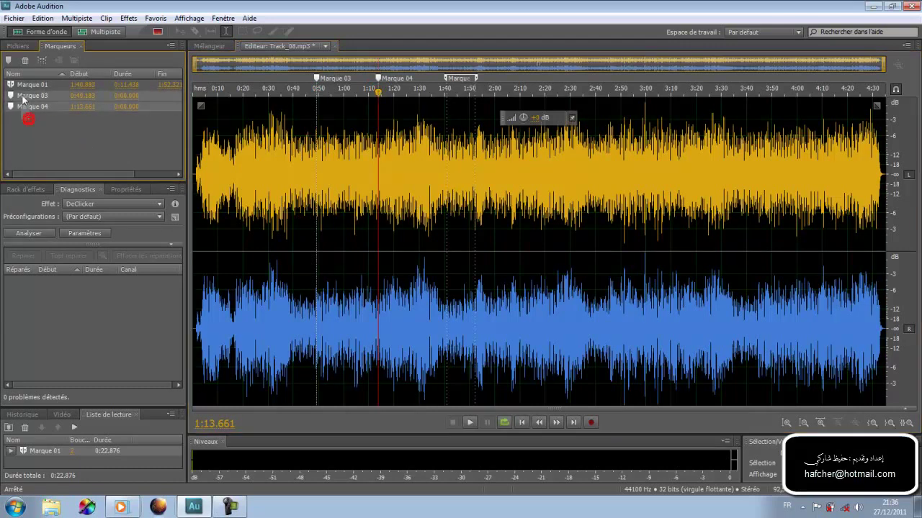
click(40, 61)
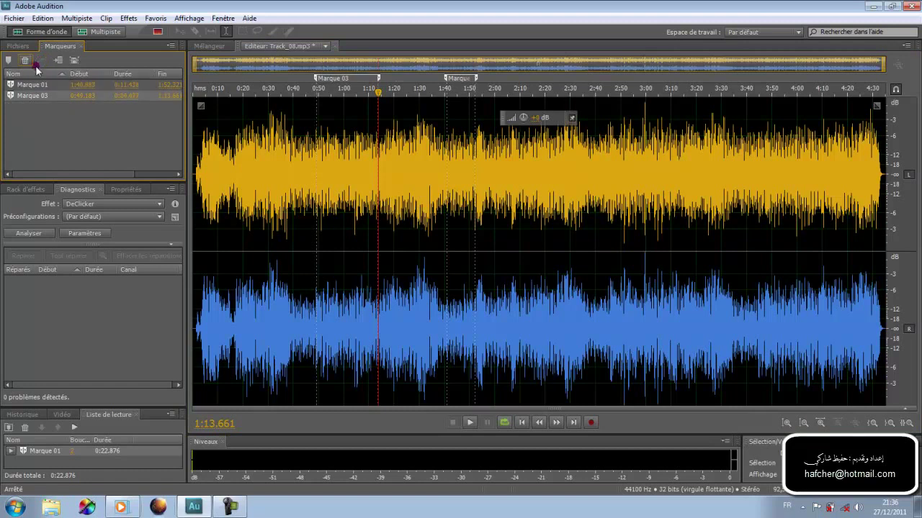
click(21, 94)
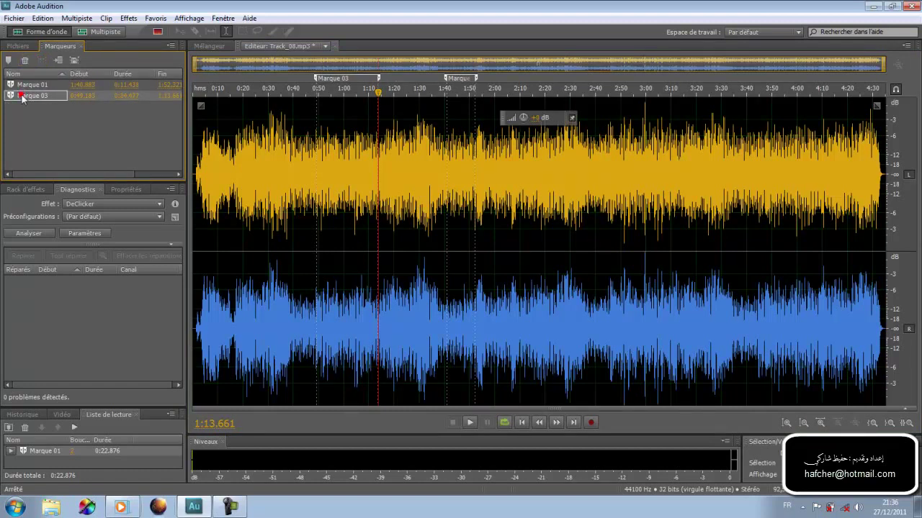
click(58, 61)
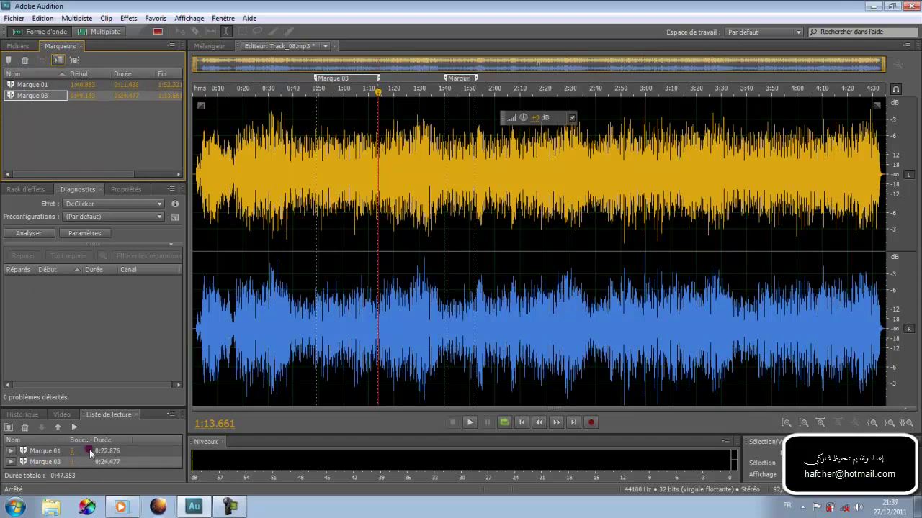
Play the playlist's ranges in order from Marque 01 into Marque 03, and stop playback.
click(45, 462)
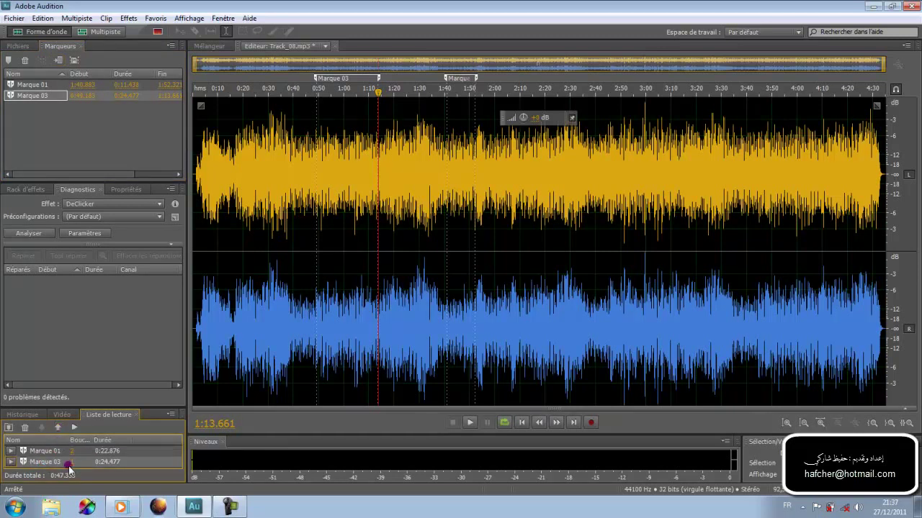
click(72, 428)
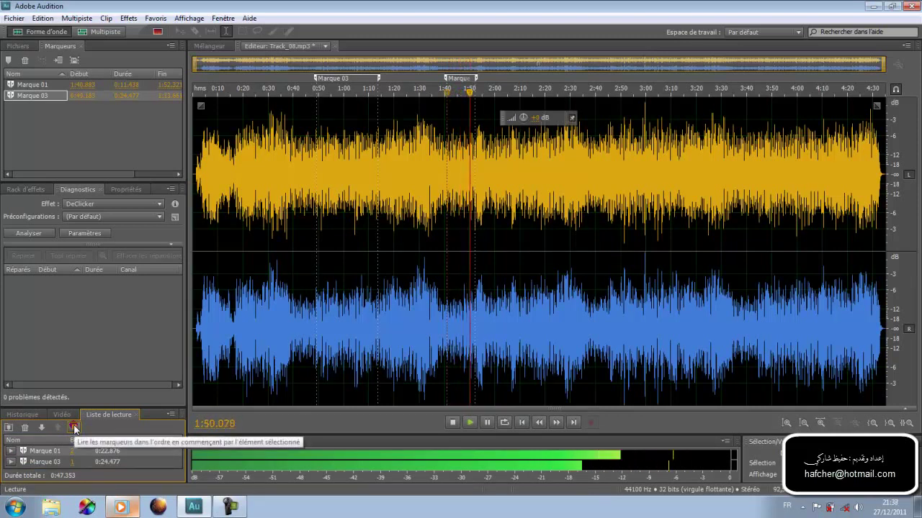
click(75, 429)
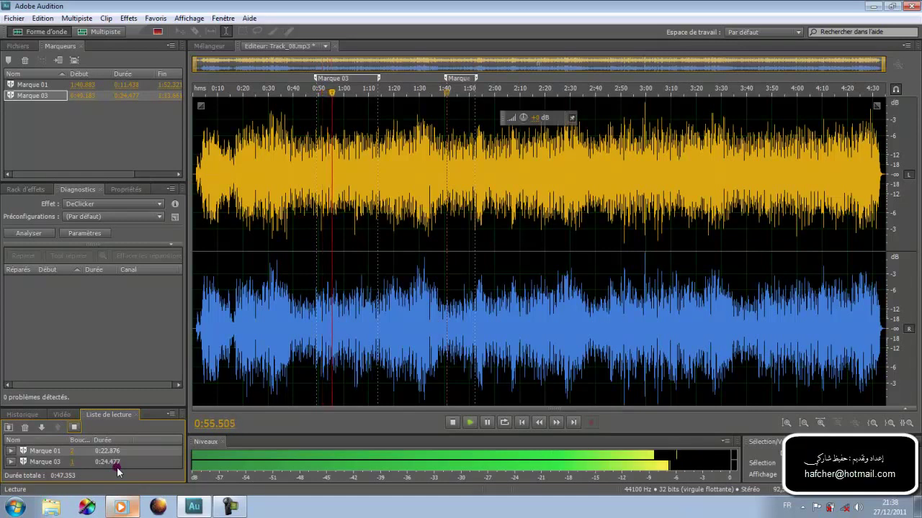
key(space)
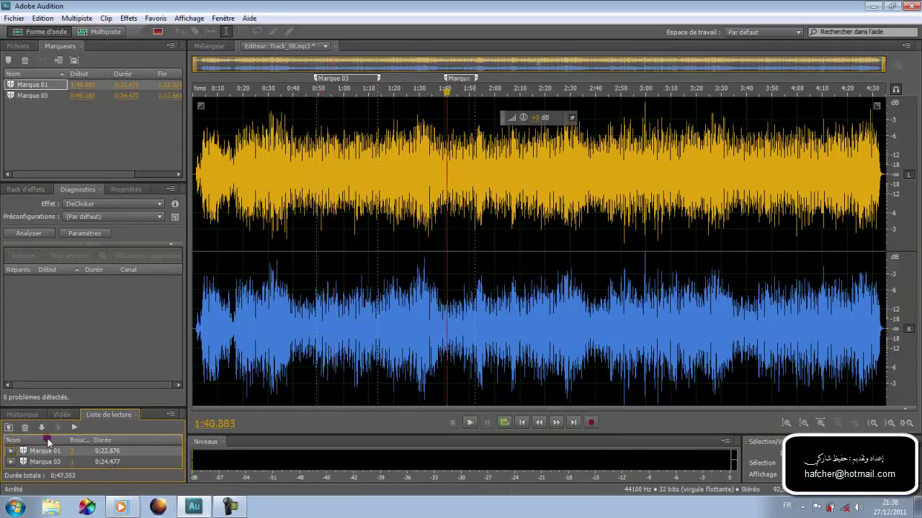
Export the Marque 01 range to the desktop as an MP3, using marker names in file names and the prefix n.
click(12, 85)
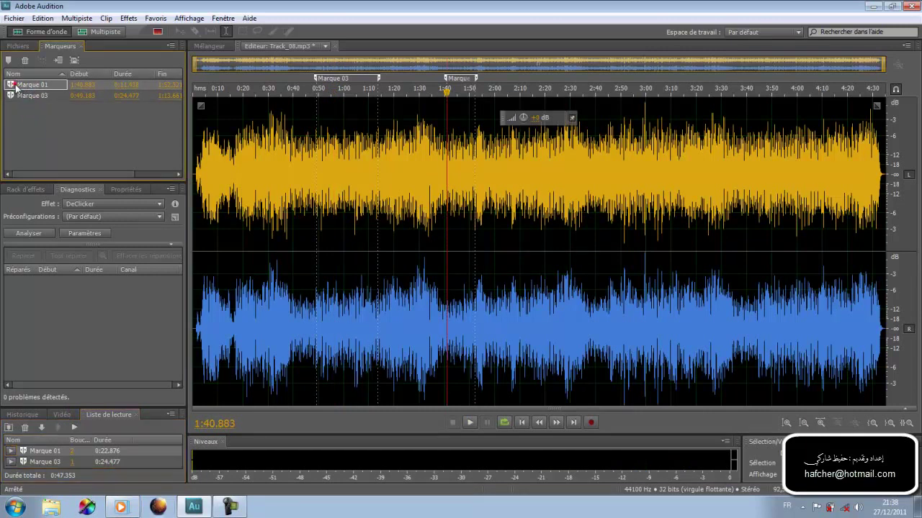
click(75, 61)
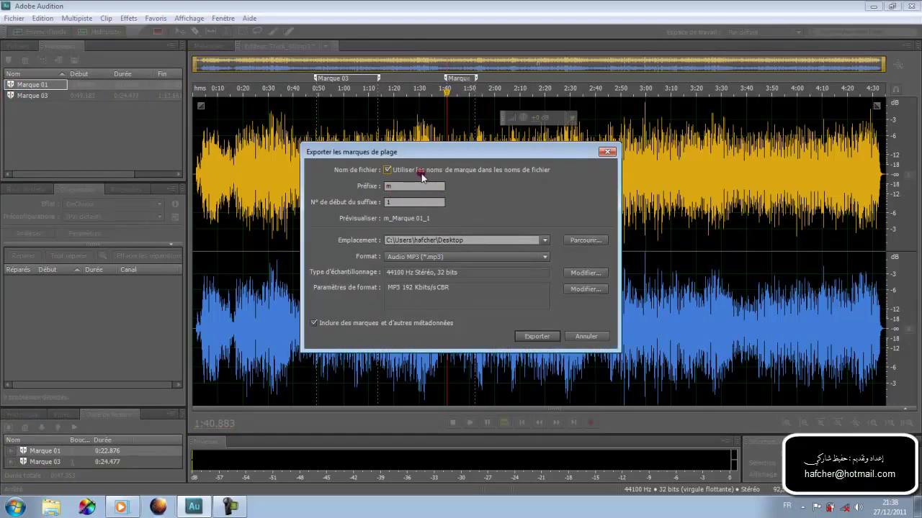
double_click(396, 186)
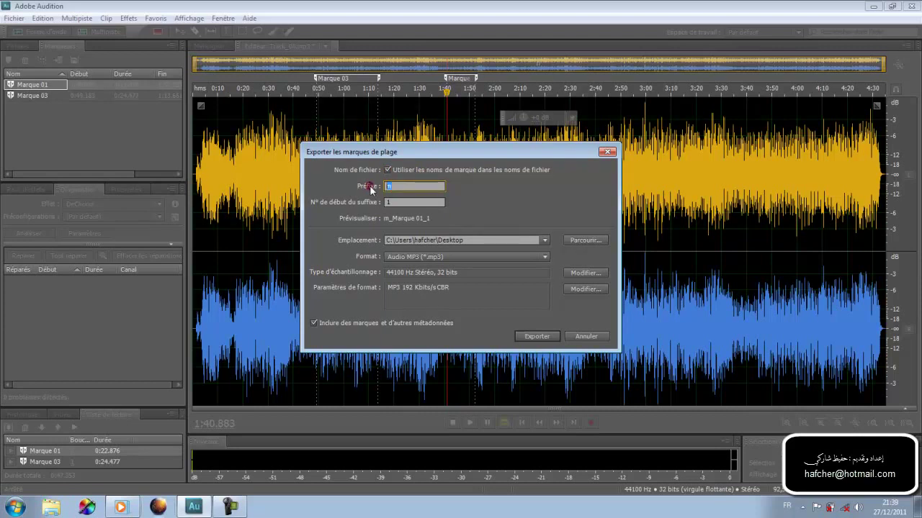
text(n)
key(Tab)
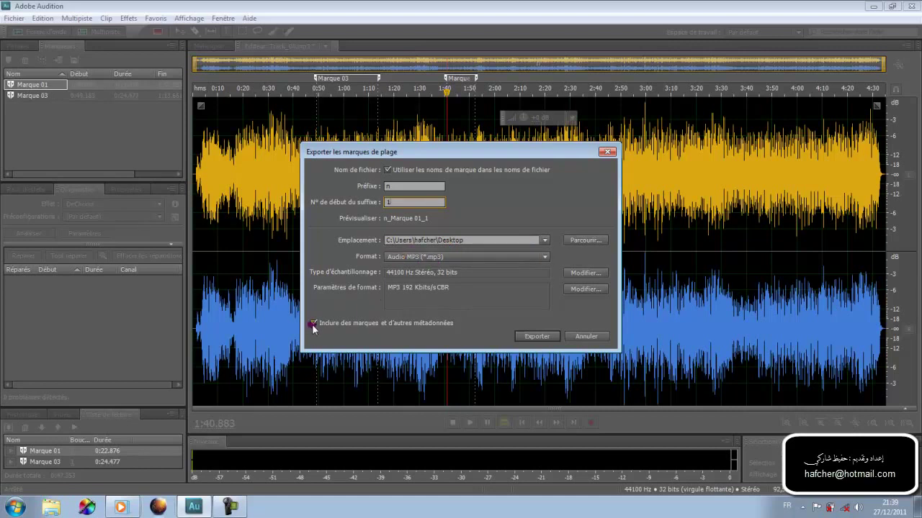
click(536, 336)
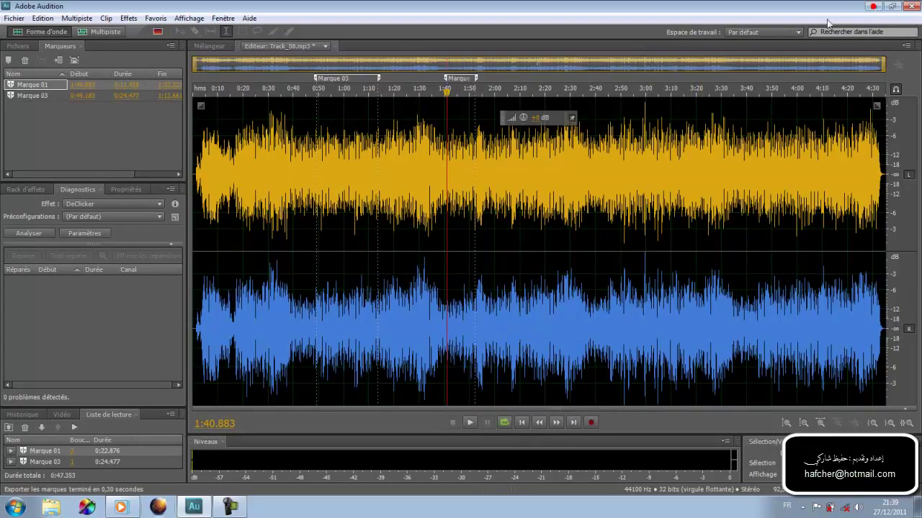
Switch to the desktop and play the exported file n_Marque 01_1 in the media player.
click(872, 6)
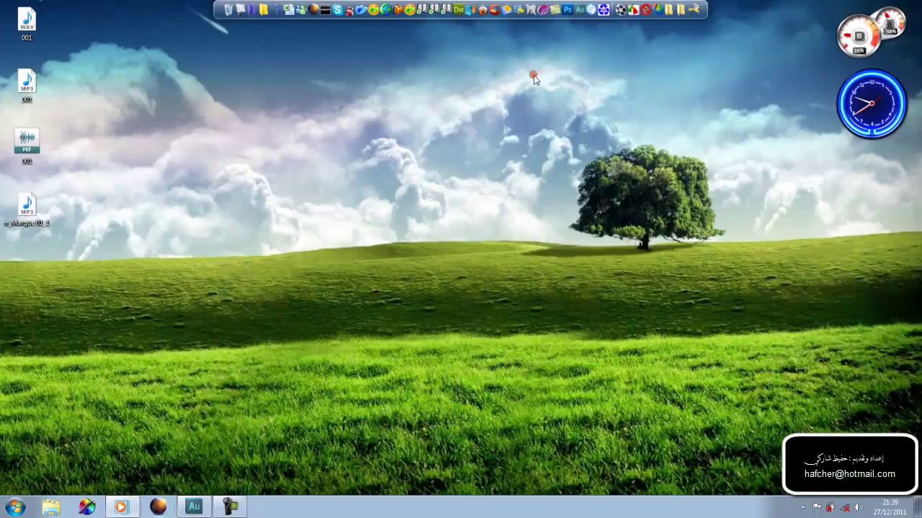
double_click(26, 208)
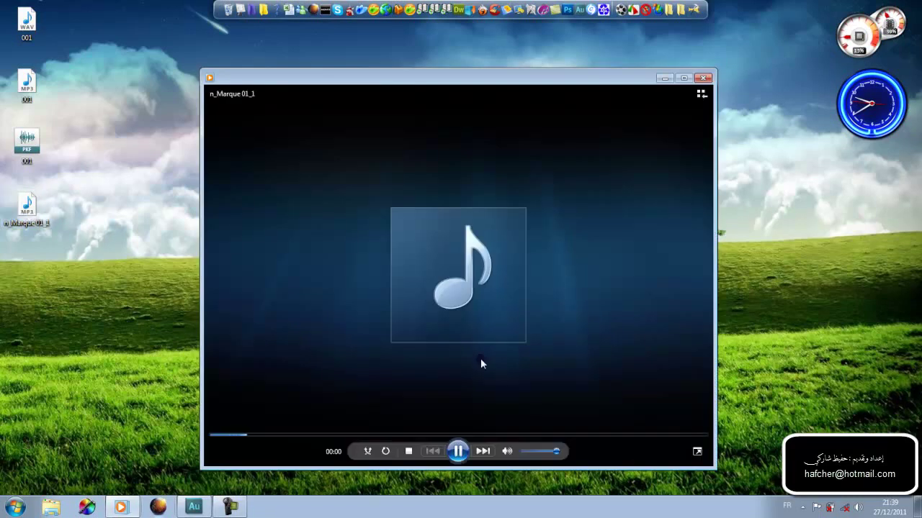